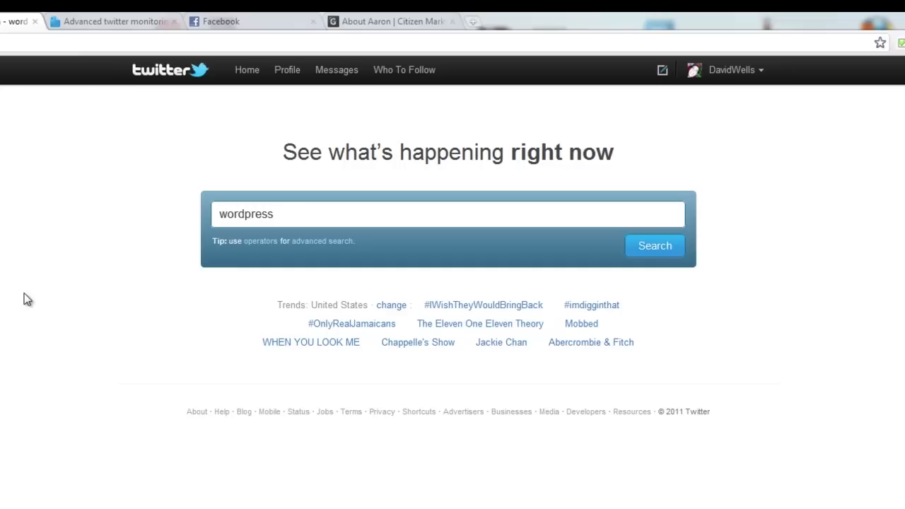
# Search for "wordpress" and look through the returned tweets.
pyautogui.moveTo(273, 213); pyautogui.dragTo(204, 221)
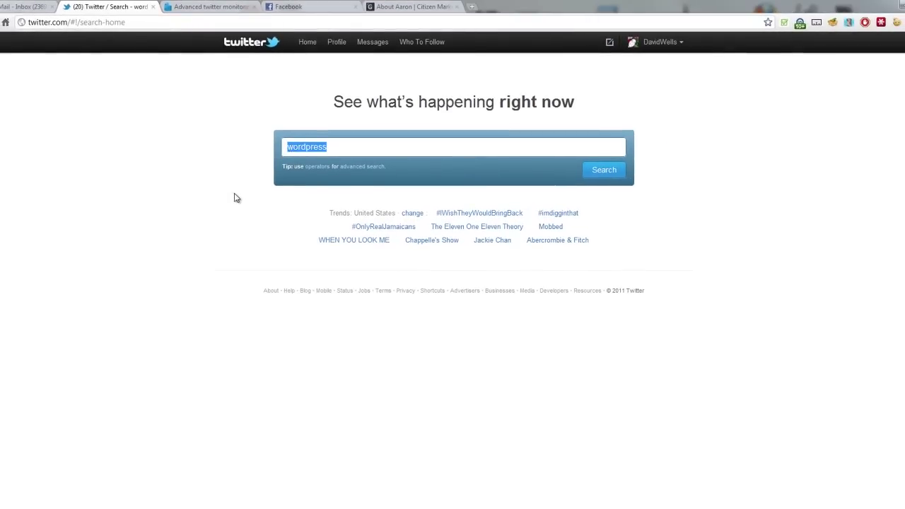
pyautogui.click(584, 172)
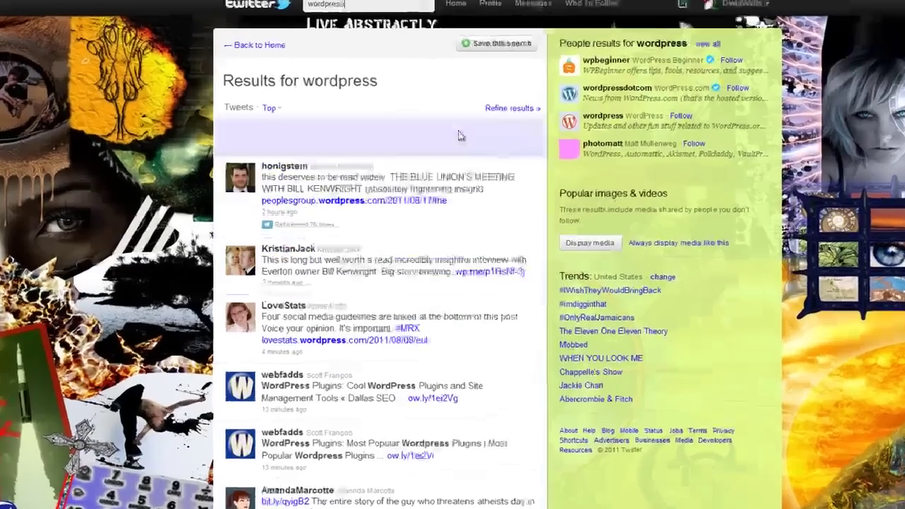
pyautogui.scroll(-5, 233, 173)
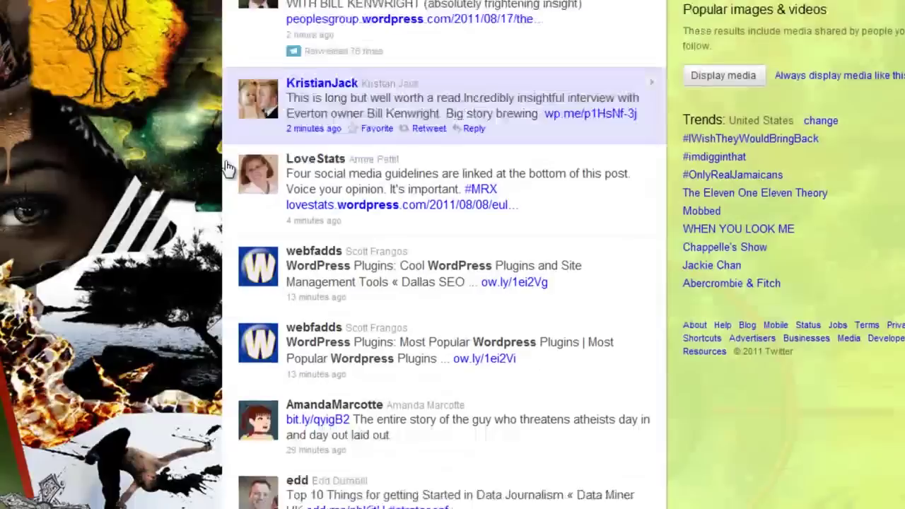
pyautogui.scroll(-3, 297, 268)
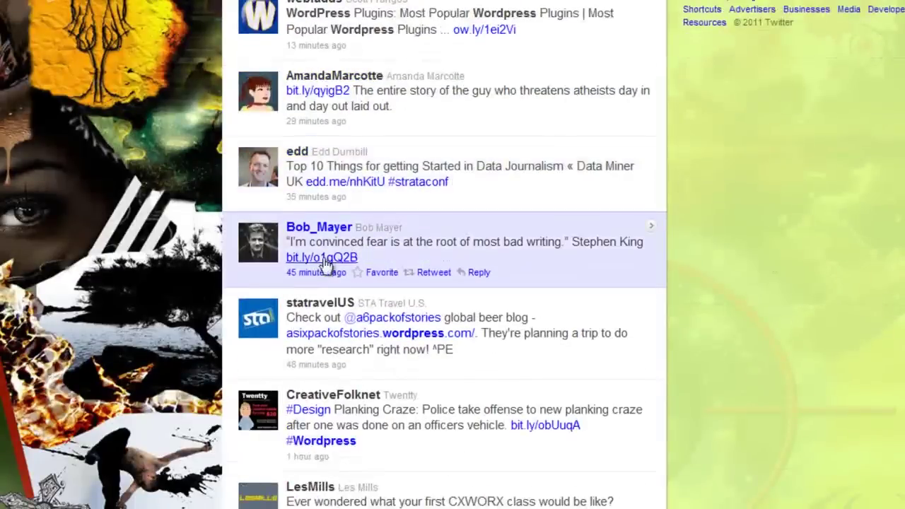
pyautogui.scroll(-4, 452, 353)
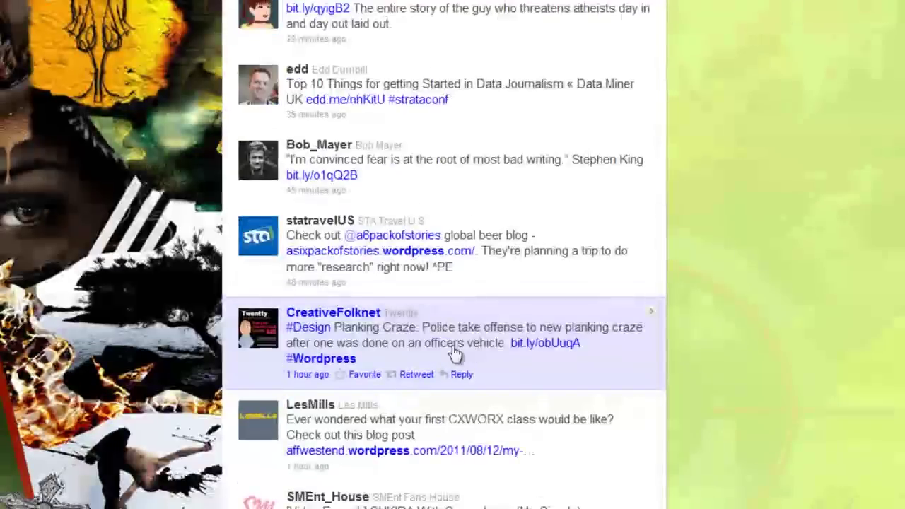
pyautogui.scroll(-4, 453, 427)
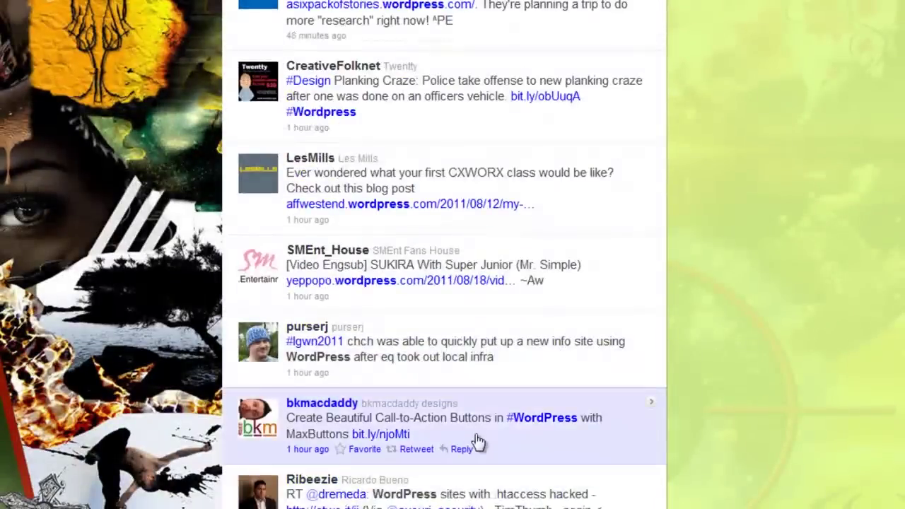
pyautogui.scroll(-1, 407, 420)
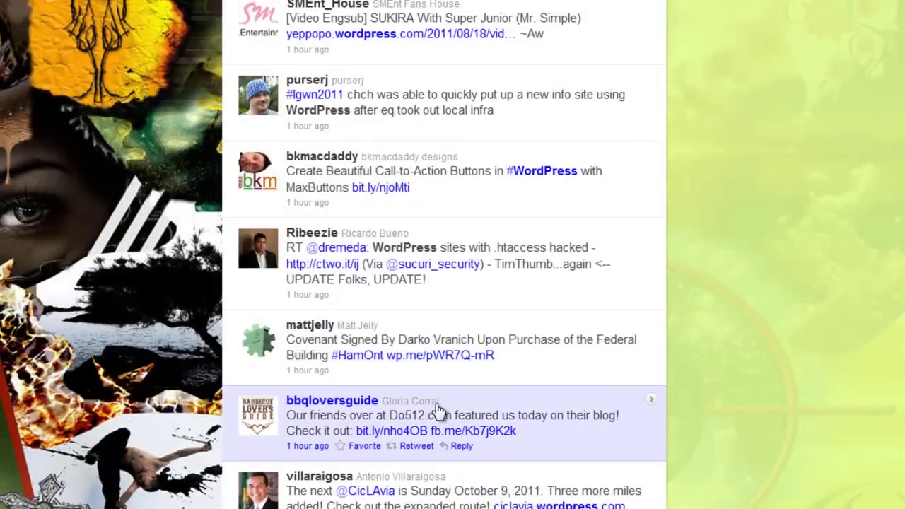
pyautogui.scroll(6, 427, 420)
pyautogui.scroll(8, 427, 422)
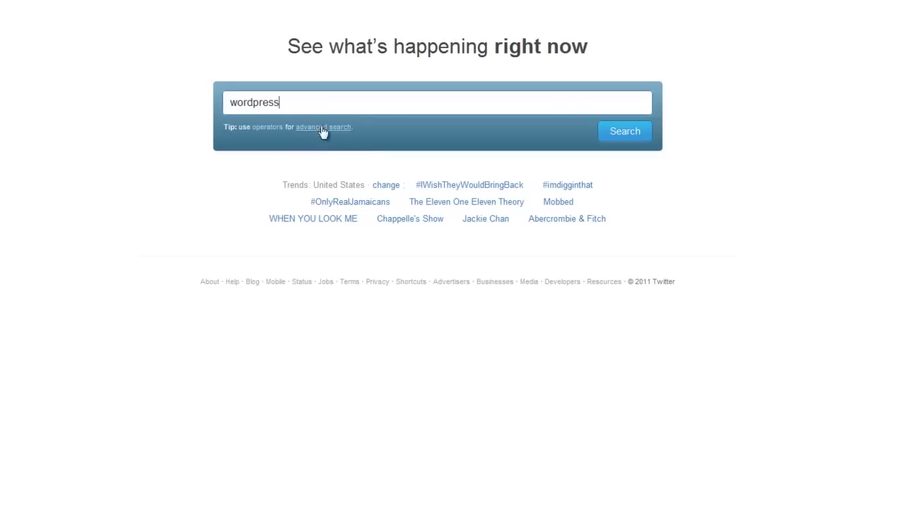
# Exclude links by searching for "wordpress -http", narrow the query to "wordpress -http ?" and read the matching tweets.
pyautogui.write('-http')
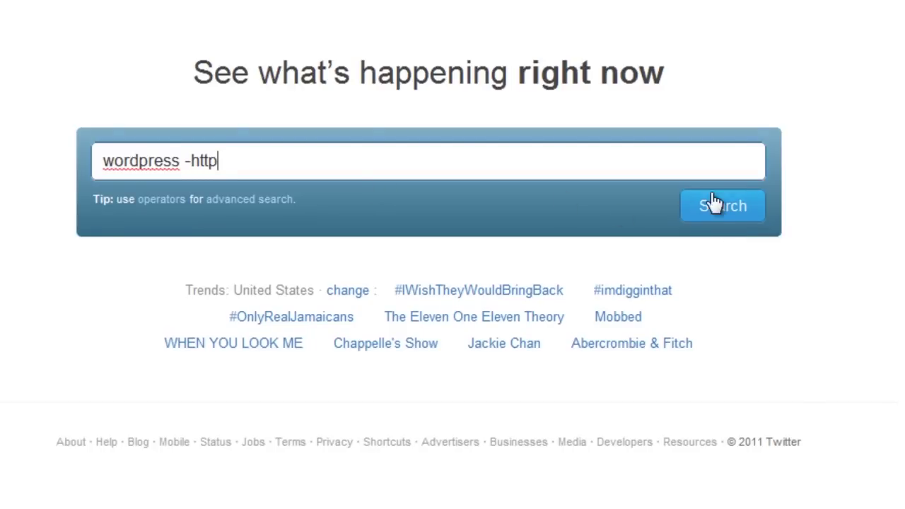
pyautogui.click(721, 215)
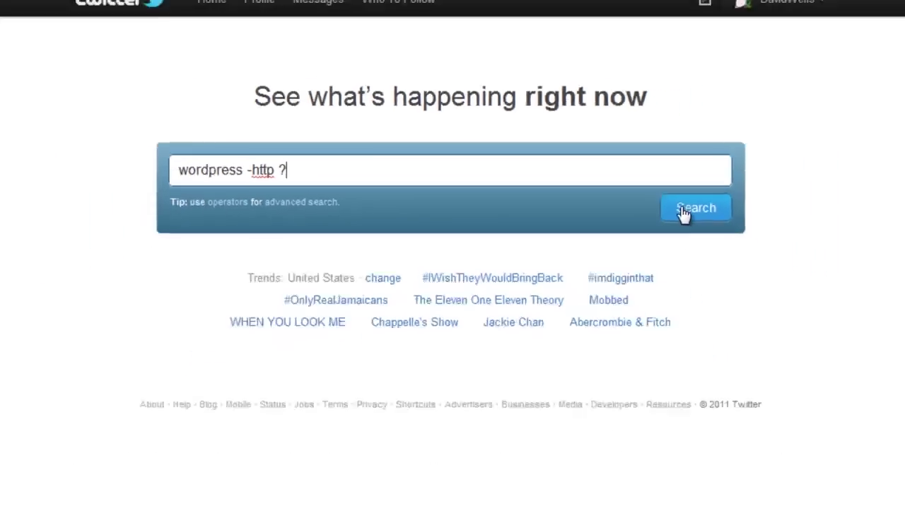
pyautogui.click(590, 179)
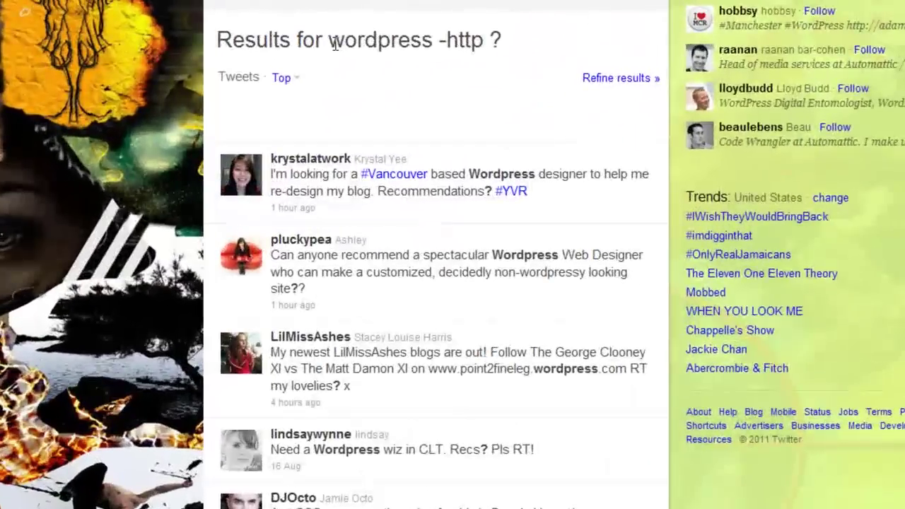
pyautogui.moveTo(329, 41); pyautogui.dragTo(435, 43)
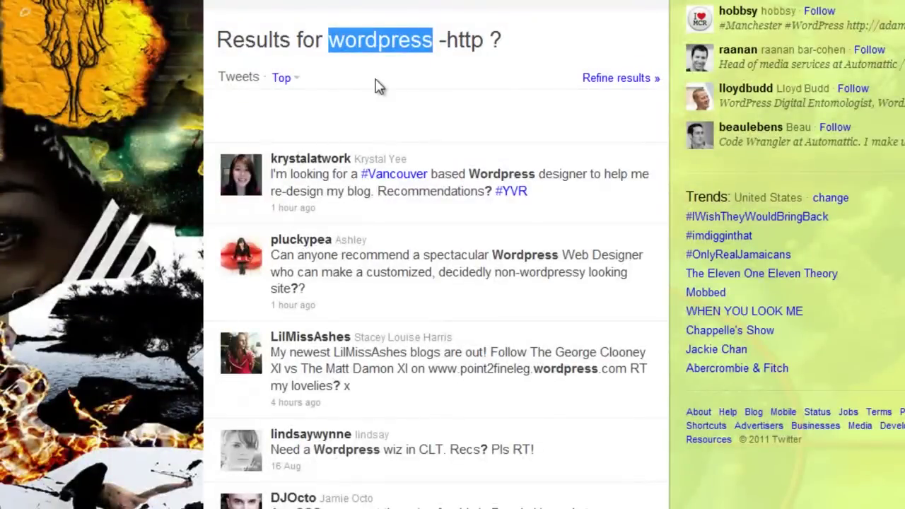
pyautogui.click(276, 48)
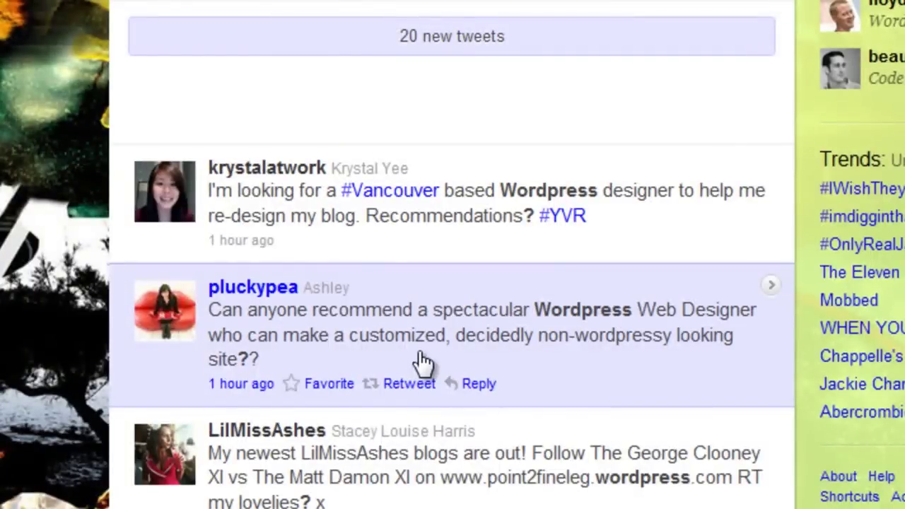
pyautogui.scroll(-5, 421, 361)
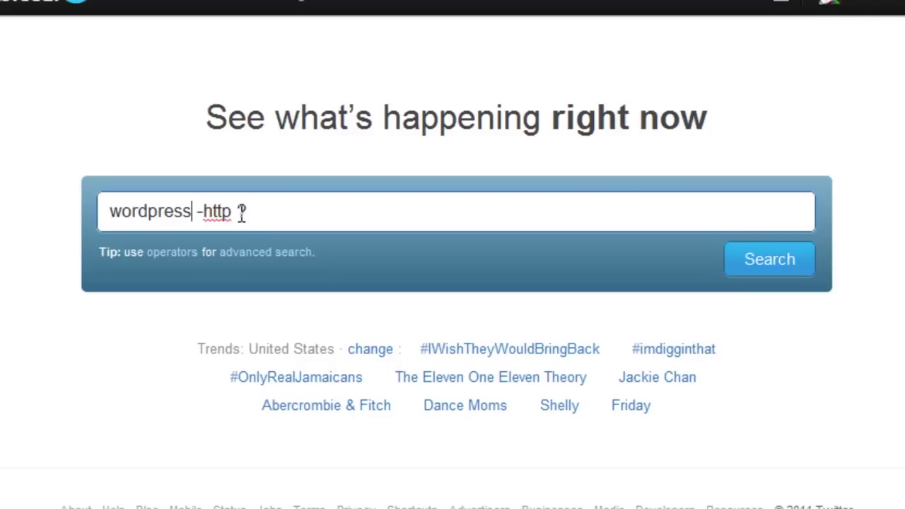
# Add the word recommend to the query, remove the question mark and search for "wordpress recommend -http".
pyautogui.write('recommen')
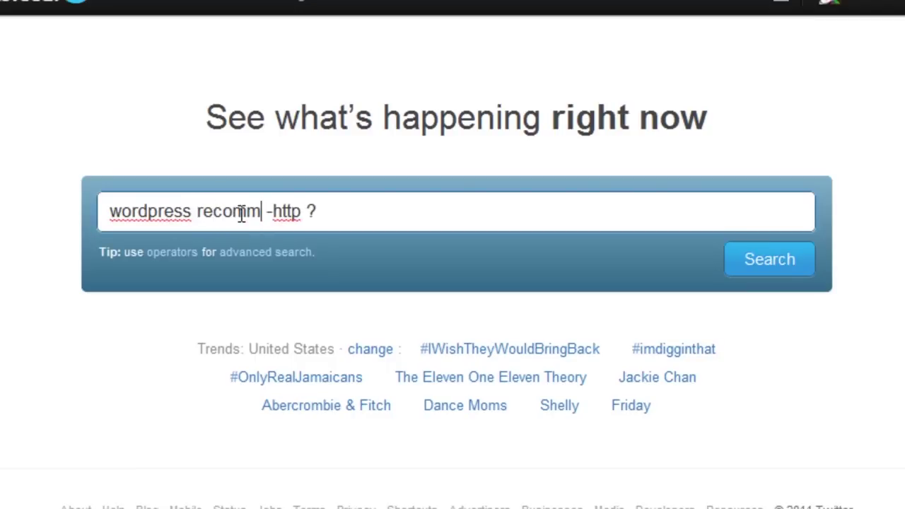
pyautogui.write('d')
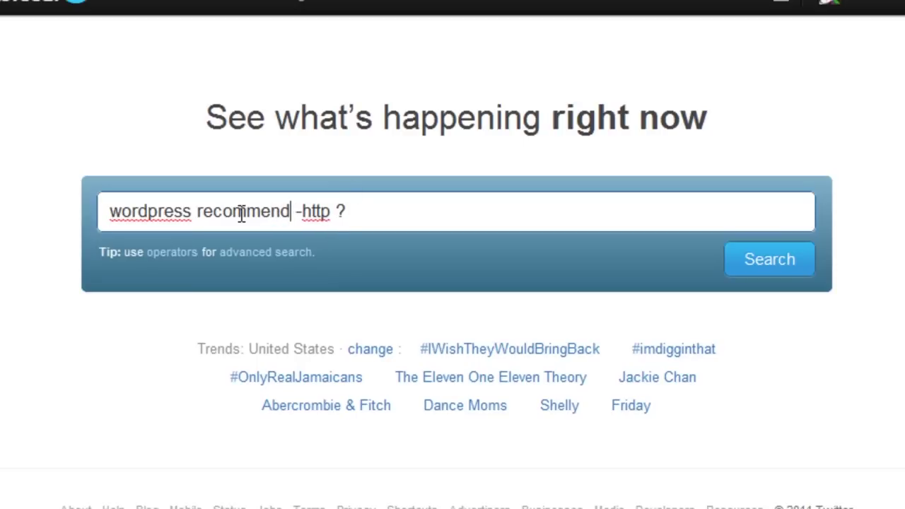
pyautogui.moveTo(349, 210); pyautogui.dragTo(335, 211)
pyautogui.press('BackSpace')
pyautogui.press('BackSpace')
pyautogui.click(761, 263)
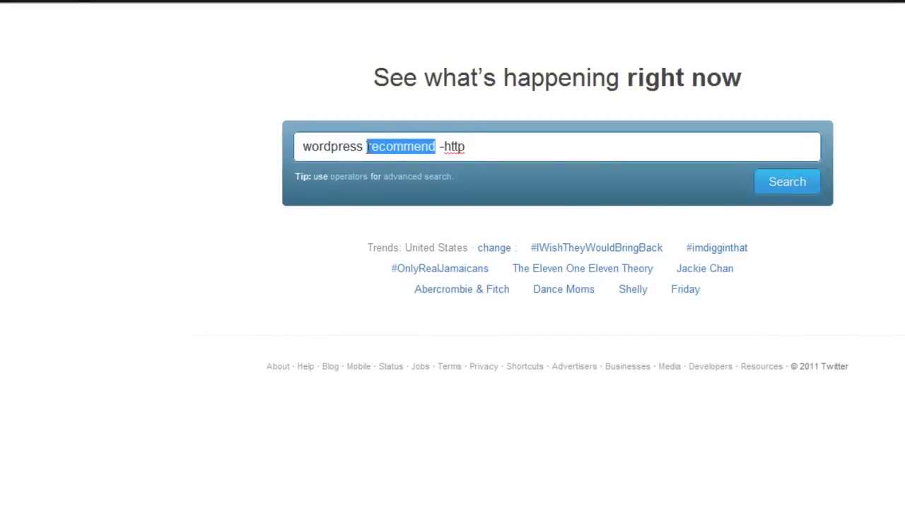
# Search for "wordpress suggest -http" and for the variant "wordpress anyone -http".
pyautogui.press('BackSpace')
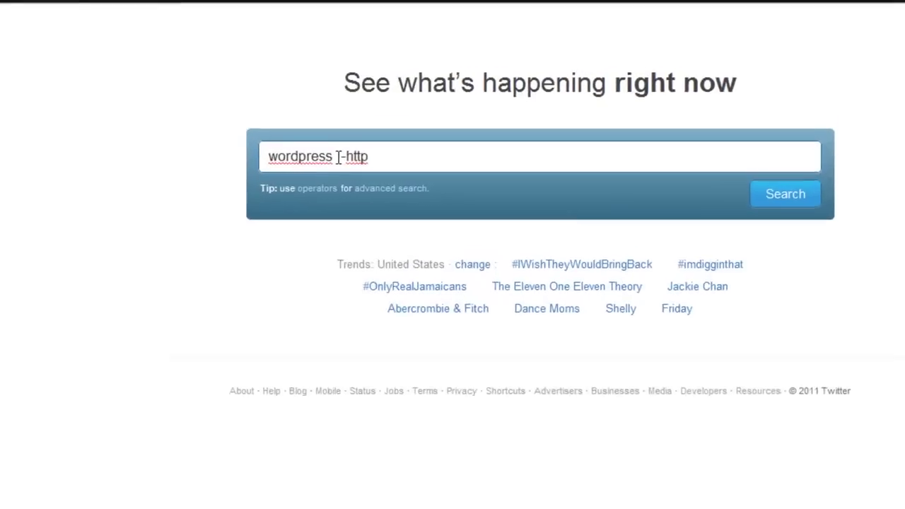
pyautogui.write('suggest')
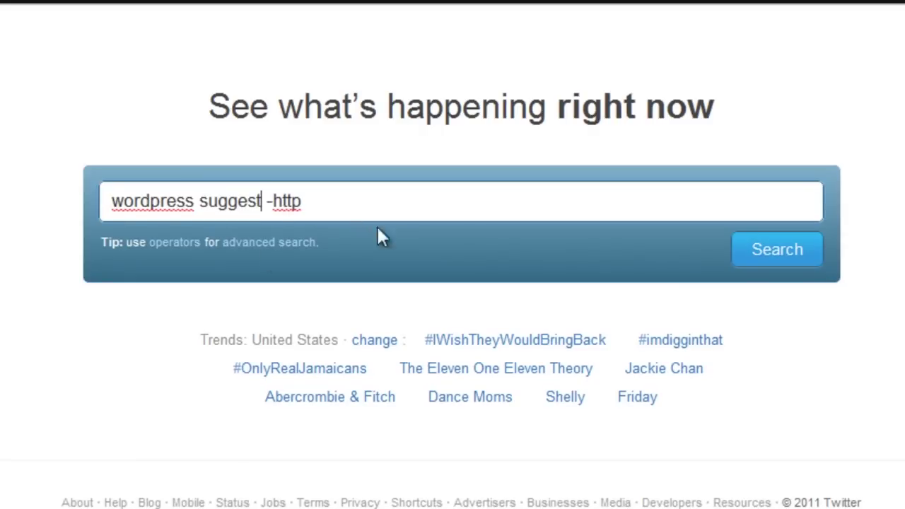
pyautogui.click(739, 258)
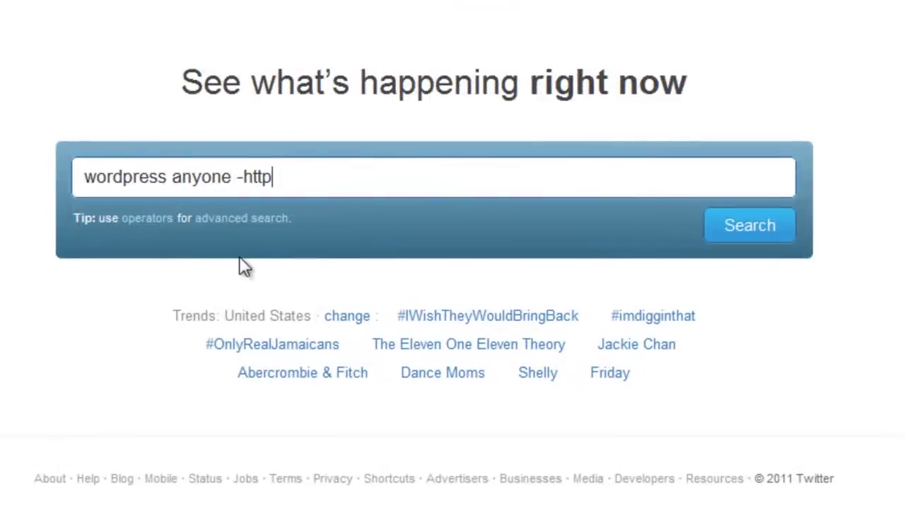
pyautogui.moveTo(172, 177); pyautogui.dragTo(235, 177)
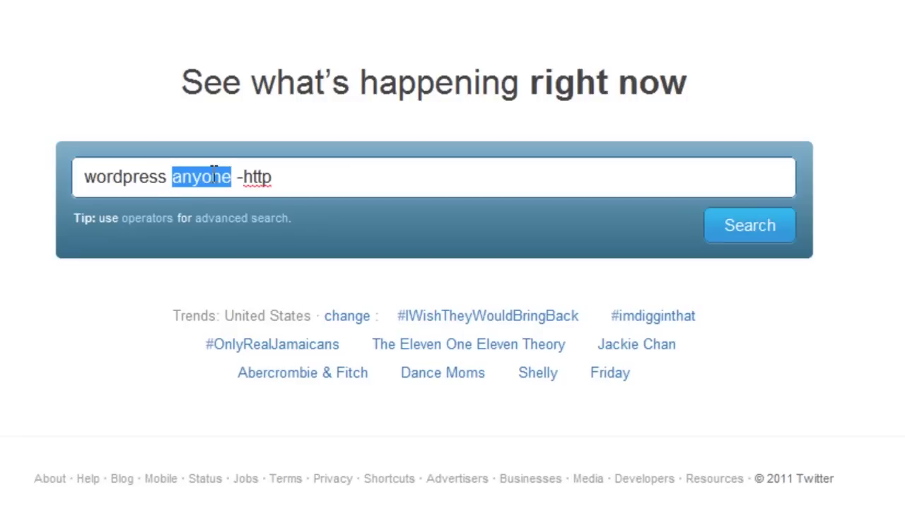
pyautogui.click(753, 224)
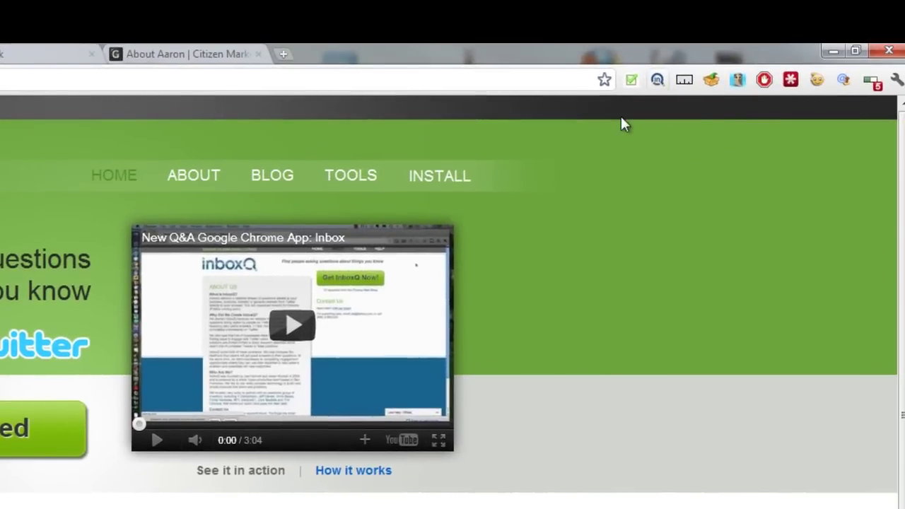
# Open the InboxQ extension, view its account settings and show the questions of the Wordpress campaign.
pyautogui.click(657, 81)
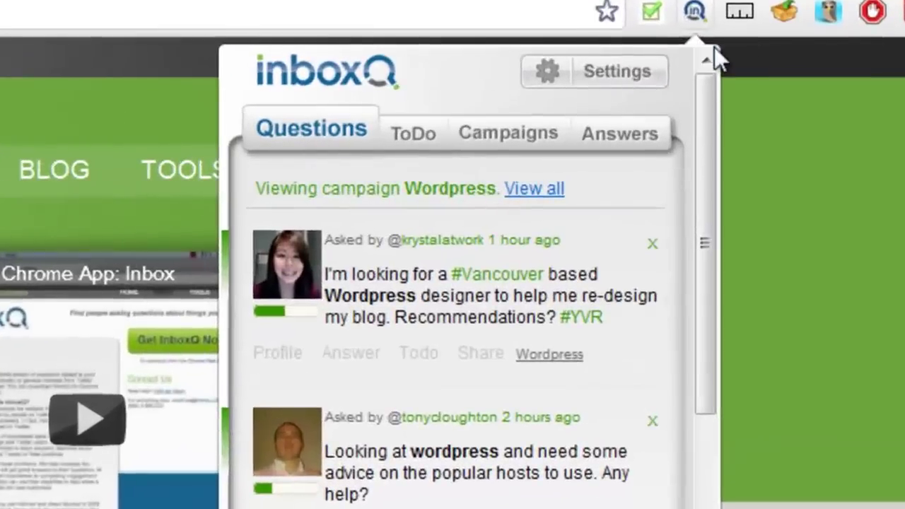
pyautogui.click(644, 99)
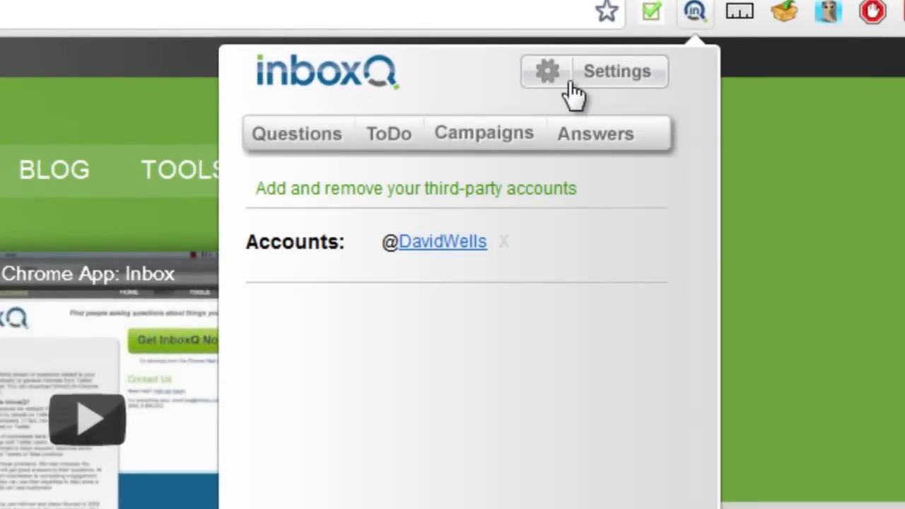
pyautogui.click(478, 136)
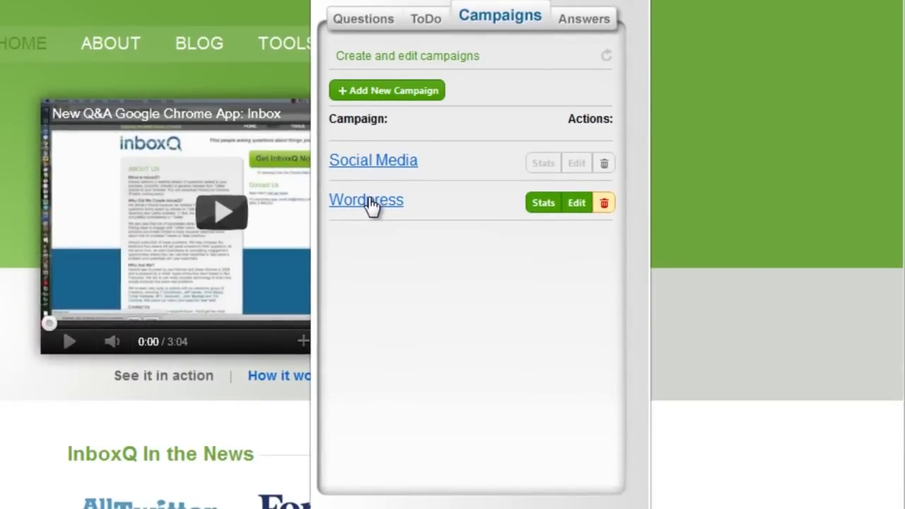
pyautogui.click(371, 202)
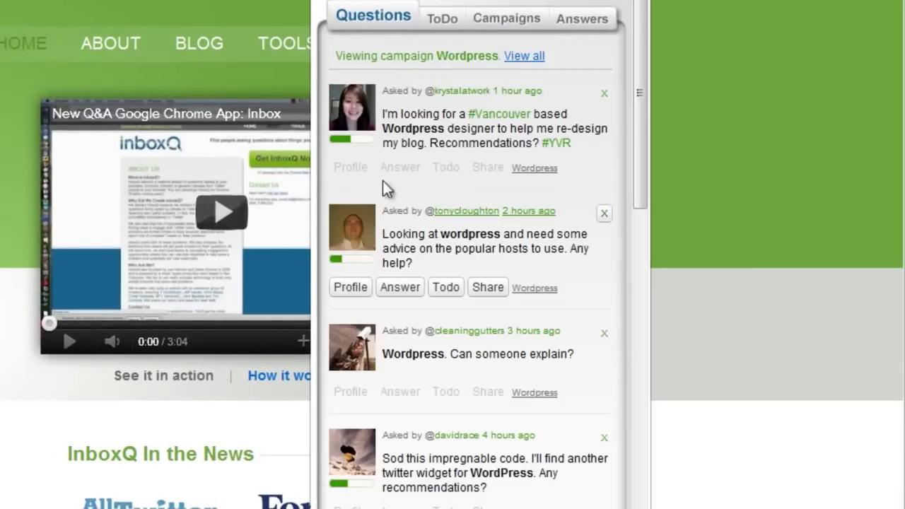
# Open the Wordpress campaign for editing and highlight all of its keyword lines.
pyautogui.click(493, 23)
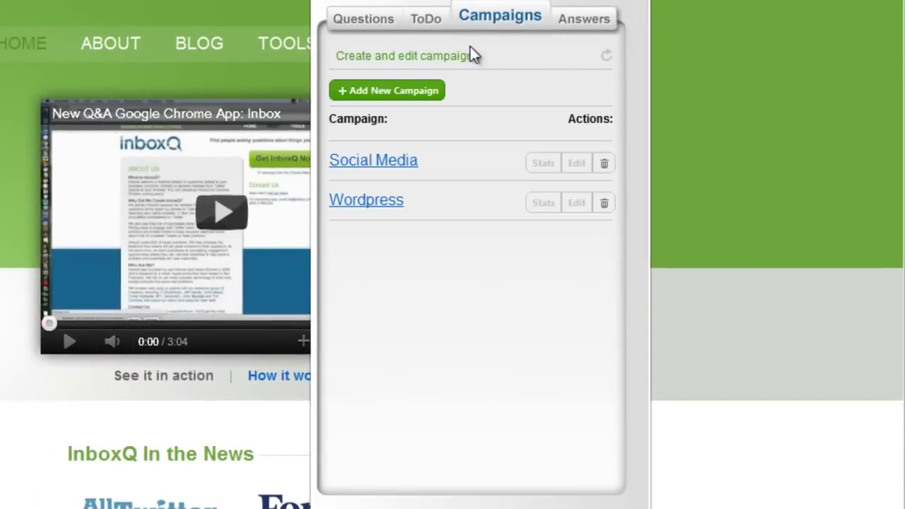
pyautogui.click(576, 203)
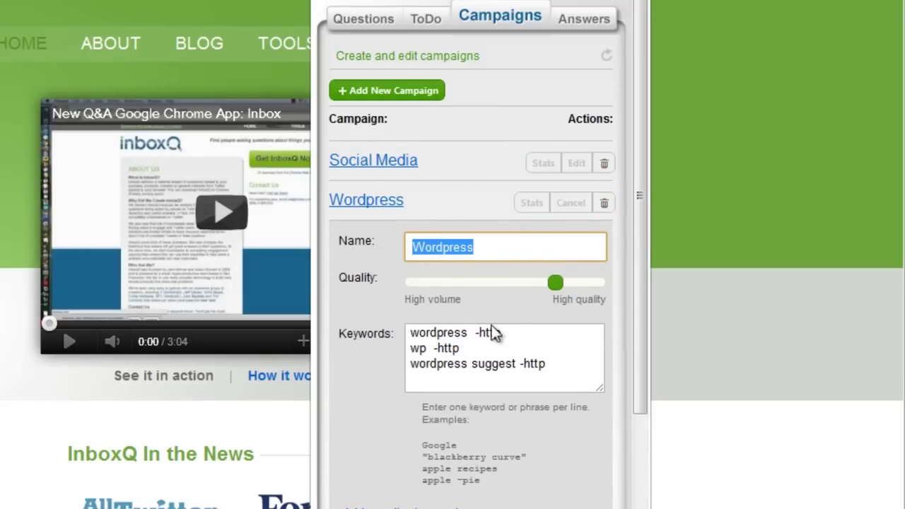
pyautogui.moveTo(545, 364); pyautogui.dragTo(400, 332)
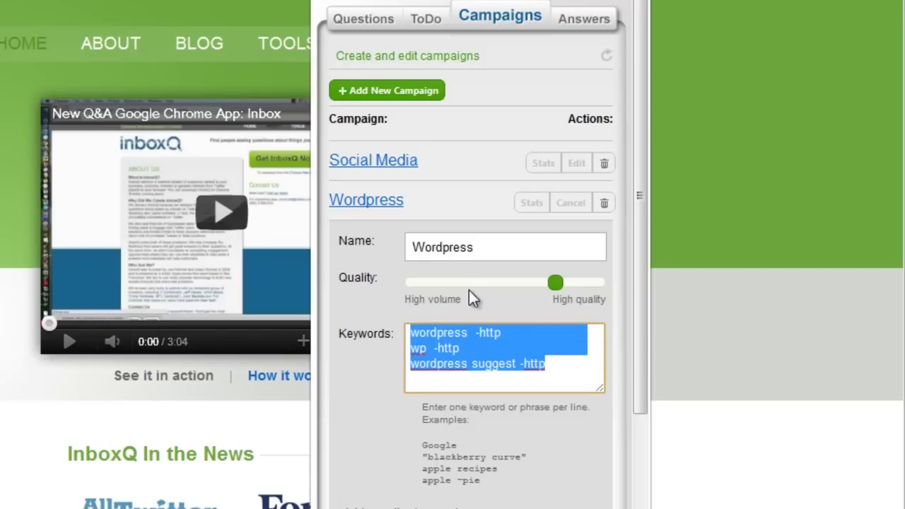
# Read through the Wordpress campaign's questions and examine the Todo and Share options of the first one.
pyautogui.click(366, 25)
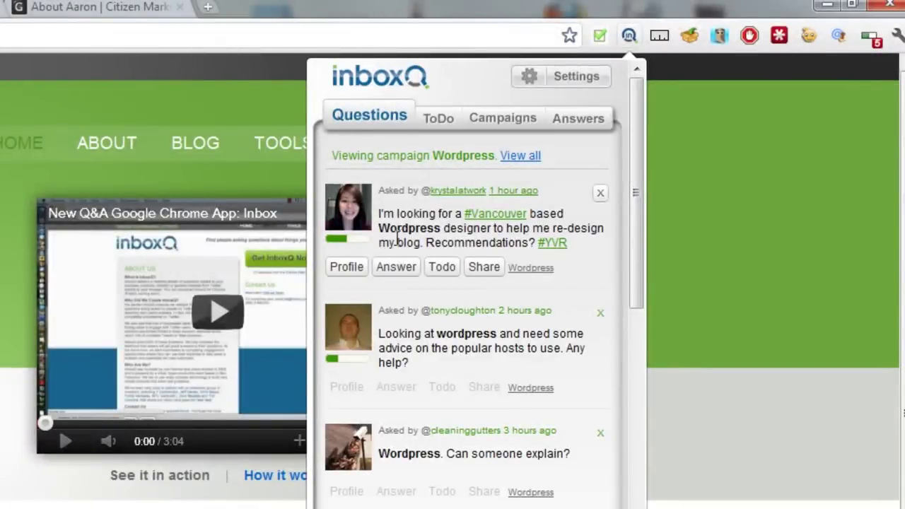
pyautogui.scroll(-4, 402, 263)
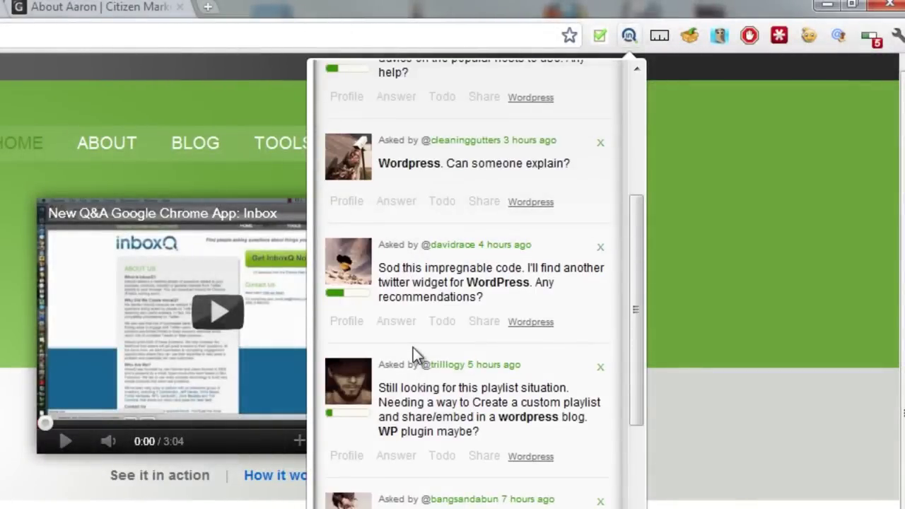
pyautogui.scroll(-2, 414, 375)
pyautogui.scroll(2, 414, 382)
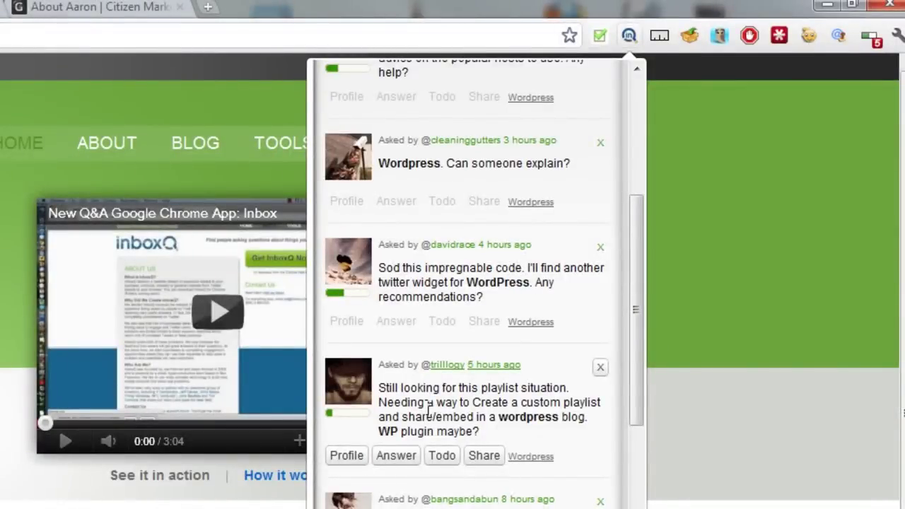
pyautogui.scroll(5, 427, 409)
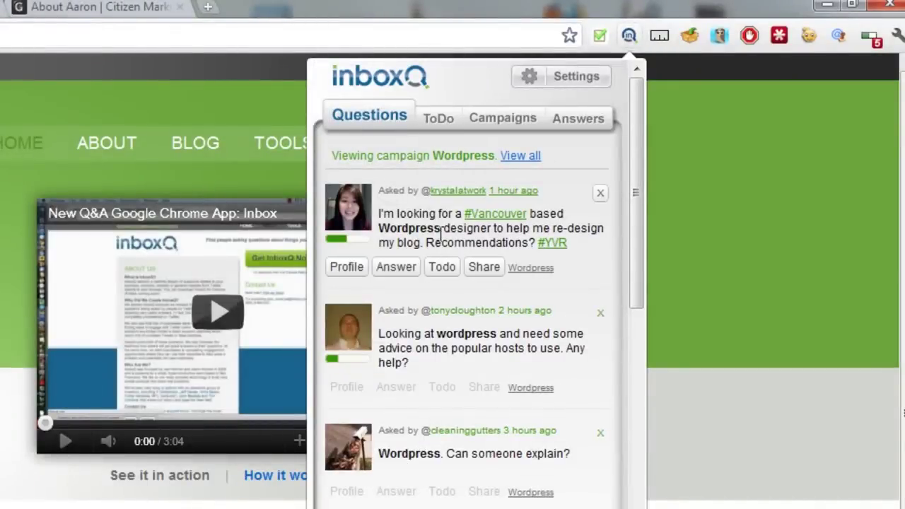
pyautogui.click(443, 267)
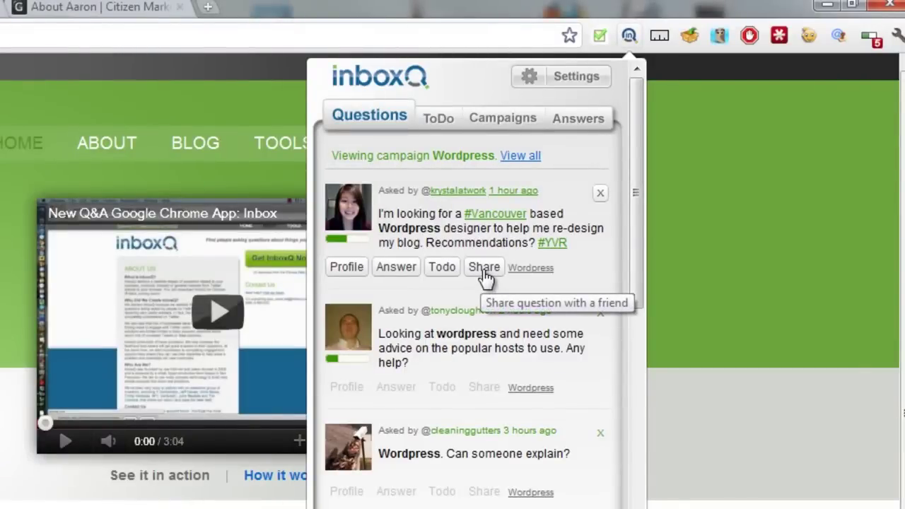
pyautogui.click(483, 268)
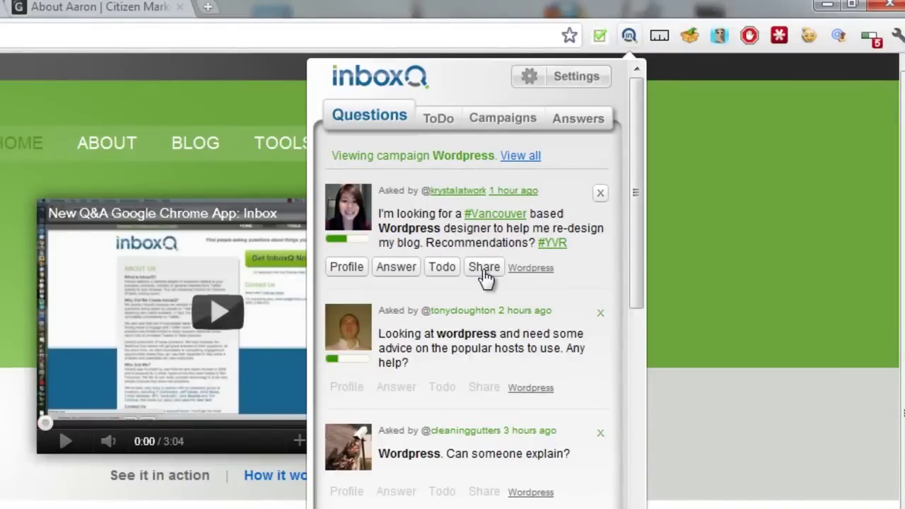
# Switch to HootSuite and display the "WP ?" set of WordPress search streams.
pyautogui.moveTo(452, 319)
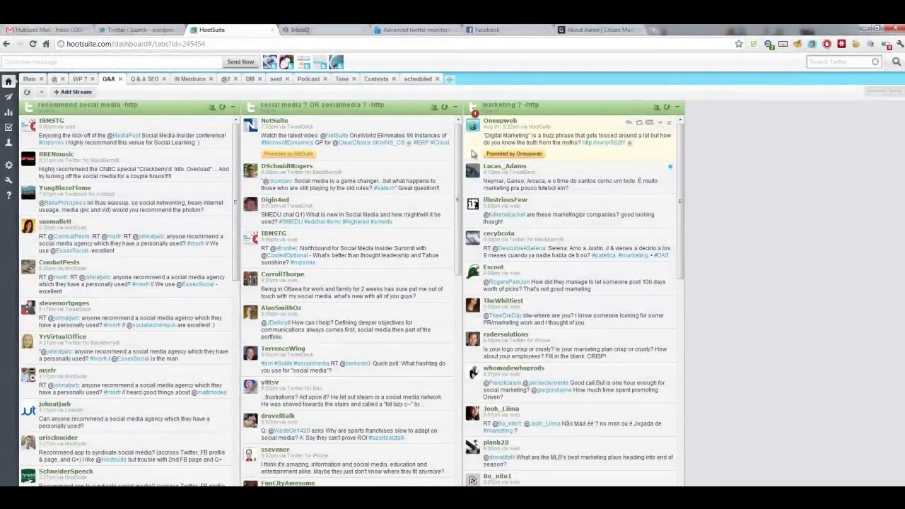
pyautogui.click(78, 78)
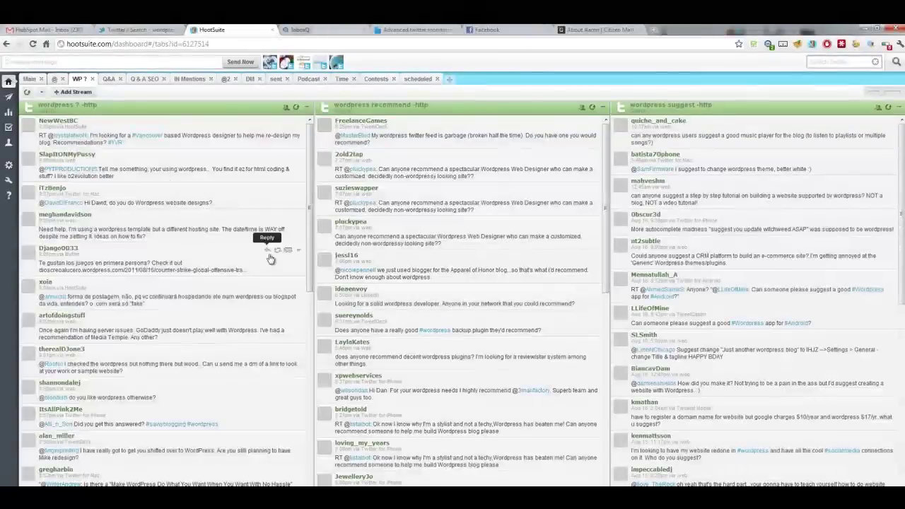